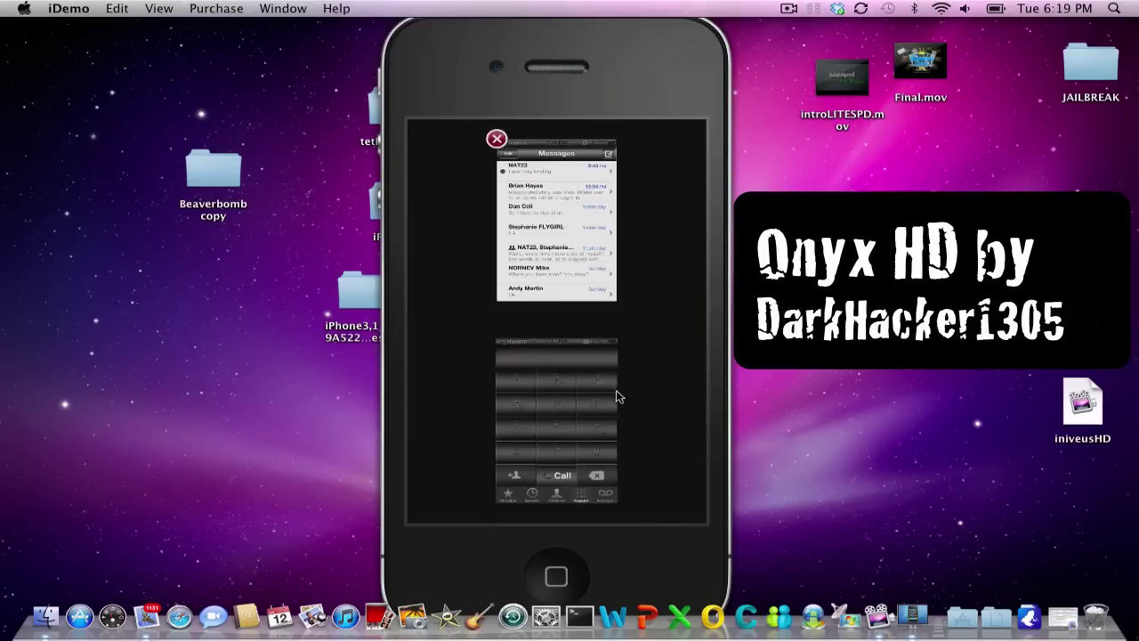
# Step: Dial (888) 555-669 on the themed Phone keypad
pyautogui.write('88')
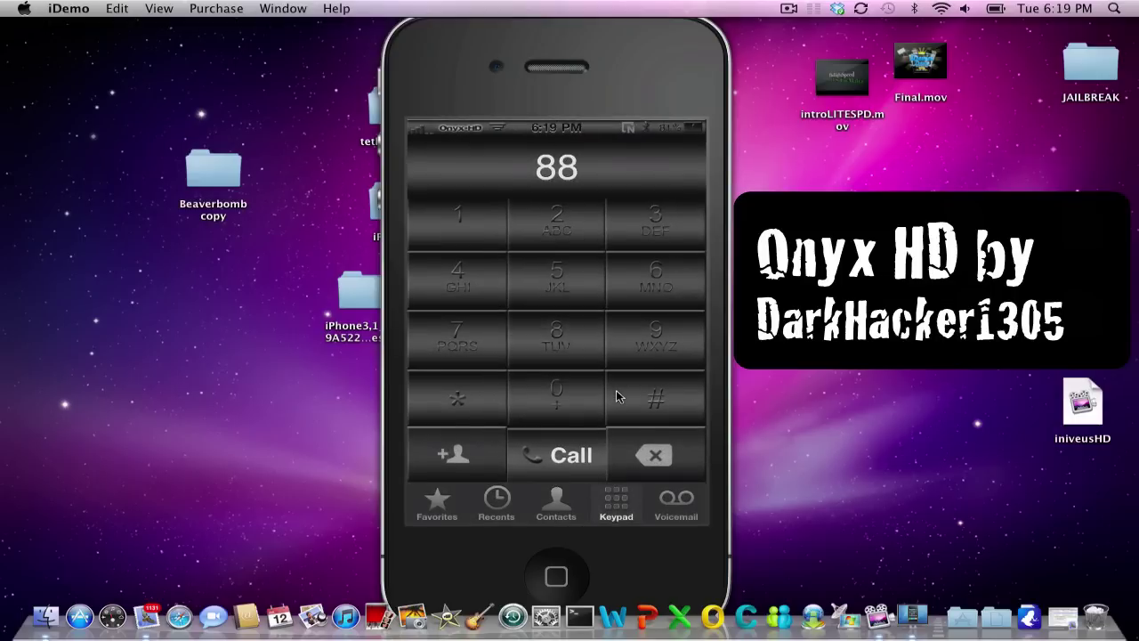
pyautogui.write('8) 555-669')
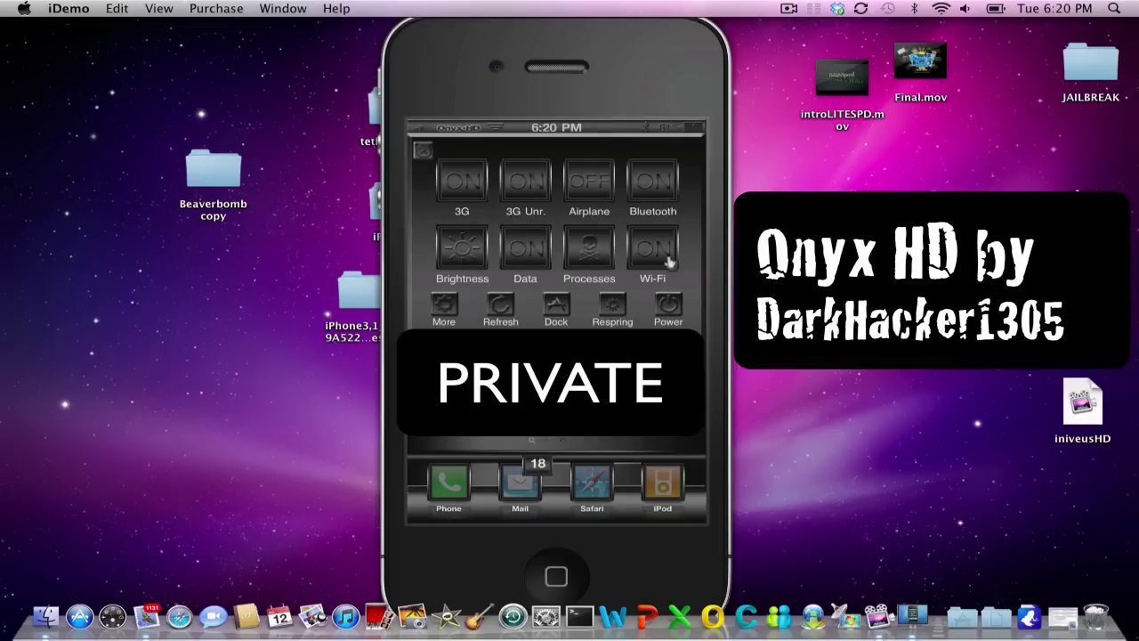
# Step: Dismiss the SBSettings quick-toggles panel
pyautogui.click(645, 339)
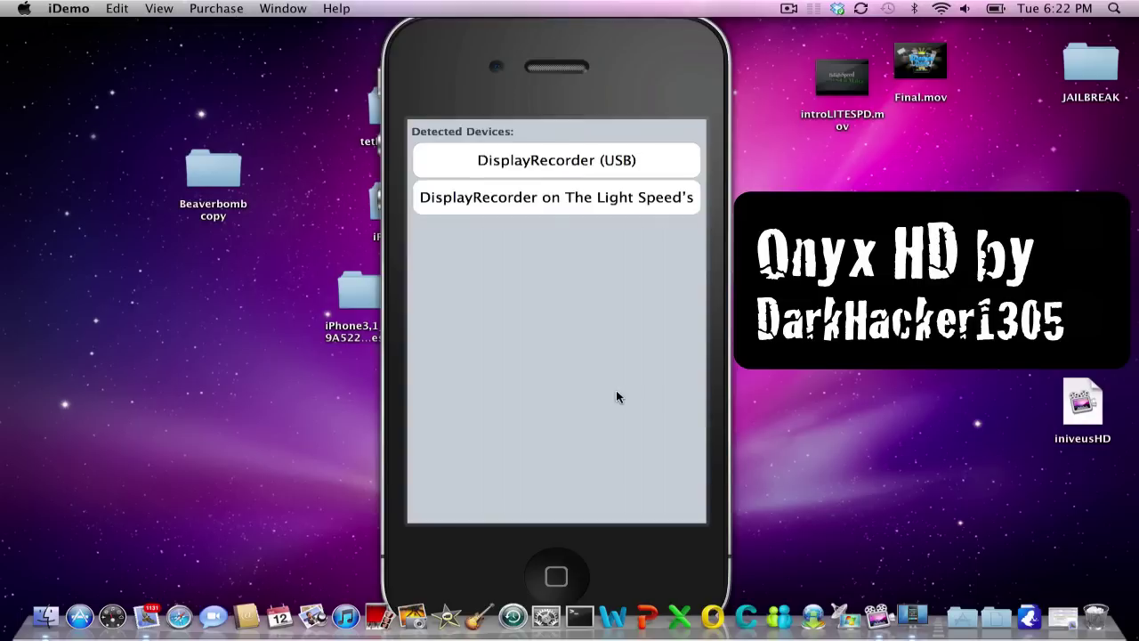
# Step: Pause the ScreenFlow screen recording from the menu bar
pyautogui.click(789, 8)
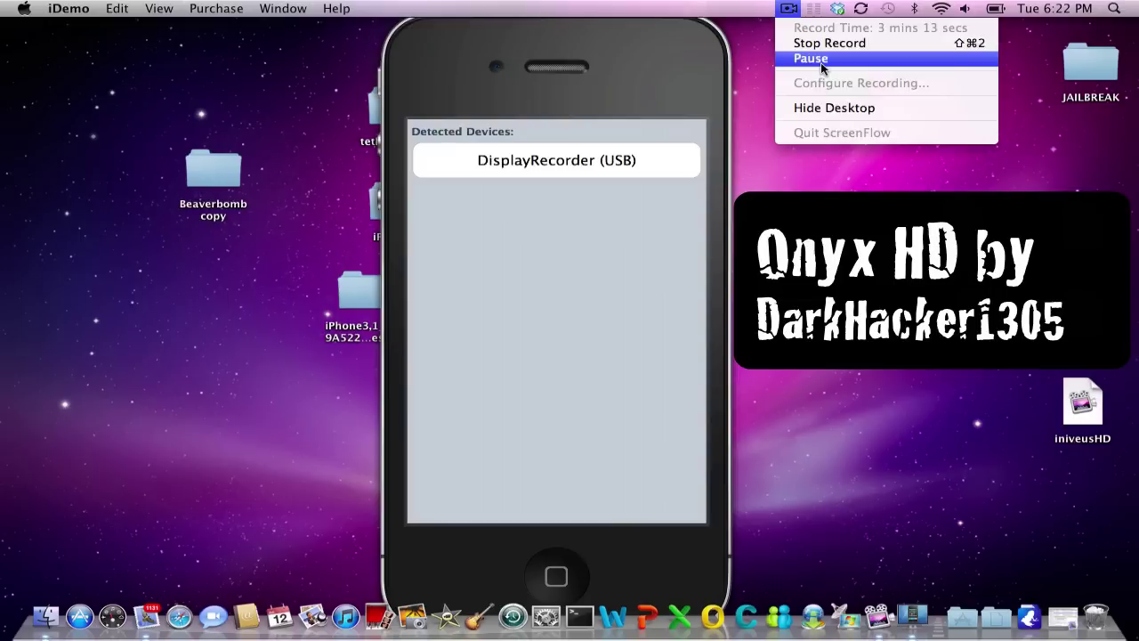
pyautogui.click(819, 59)
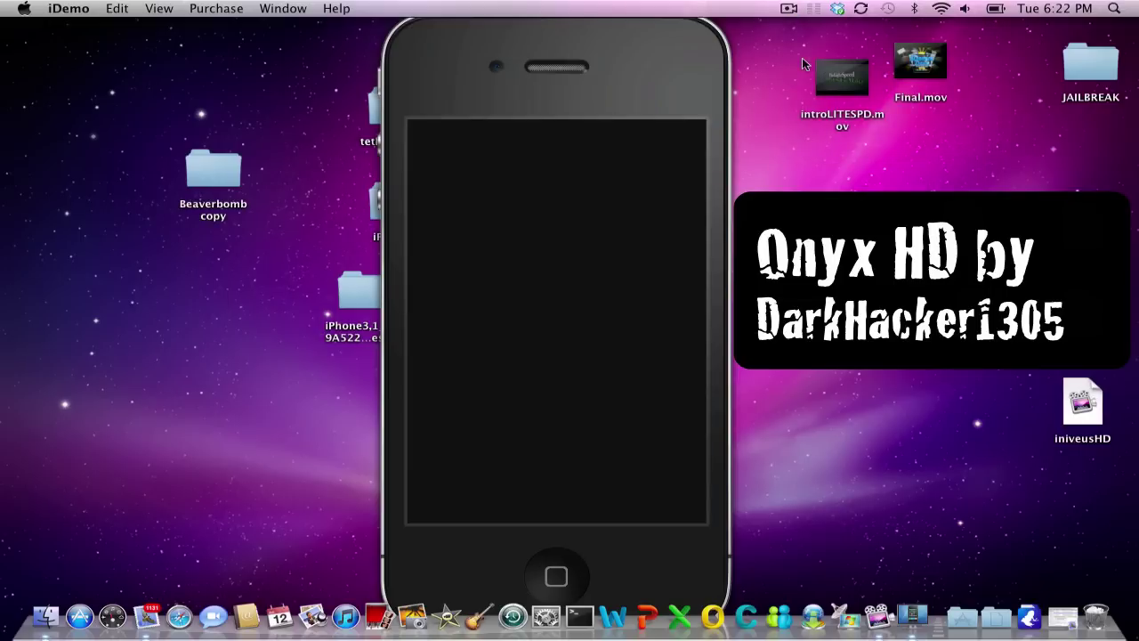